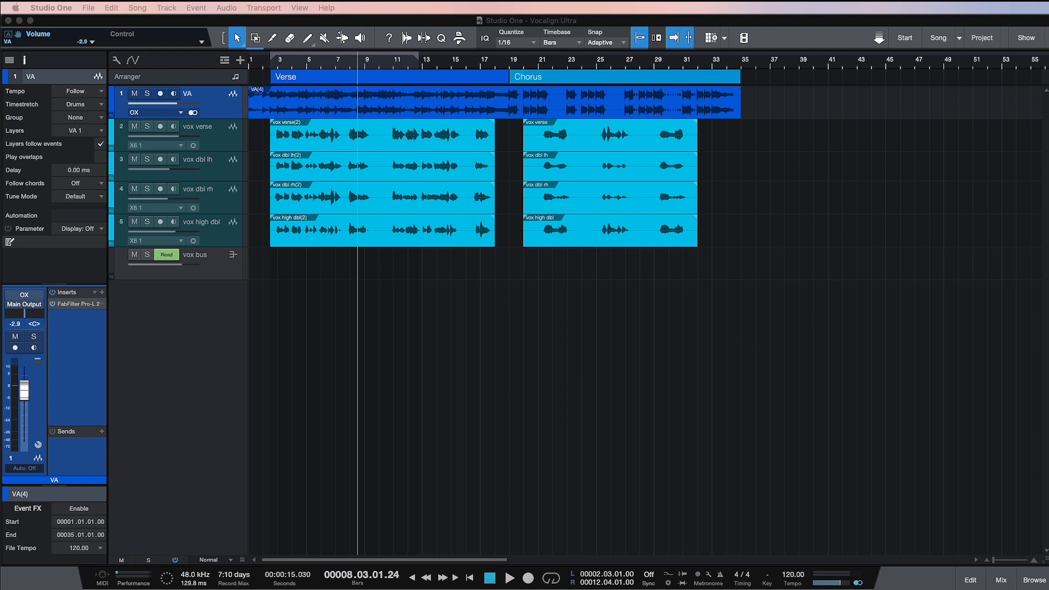
Play the song from its beginning through the Verse and Chorus, and stop playback
key("Return")
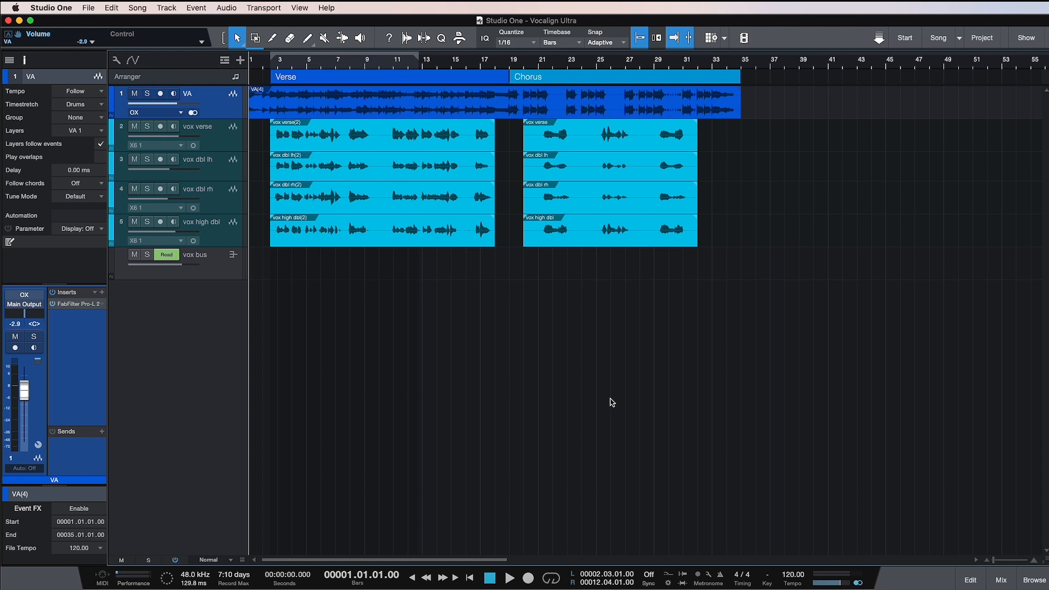
key("space")
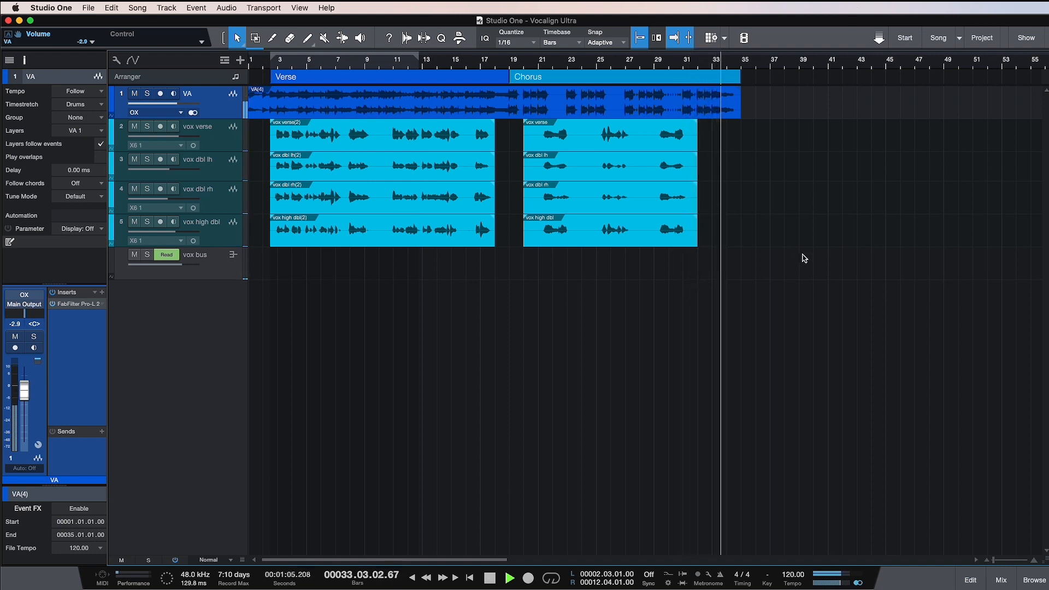
key("space")
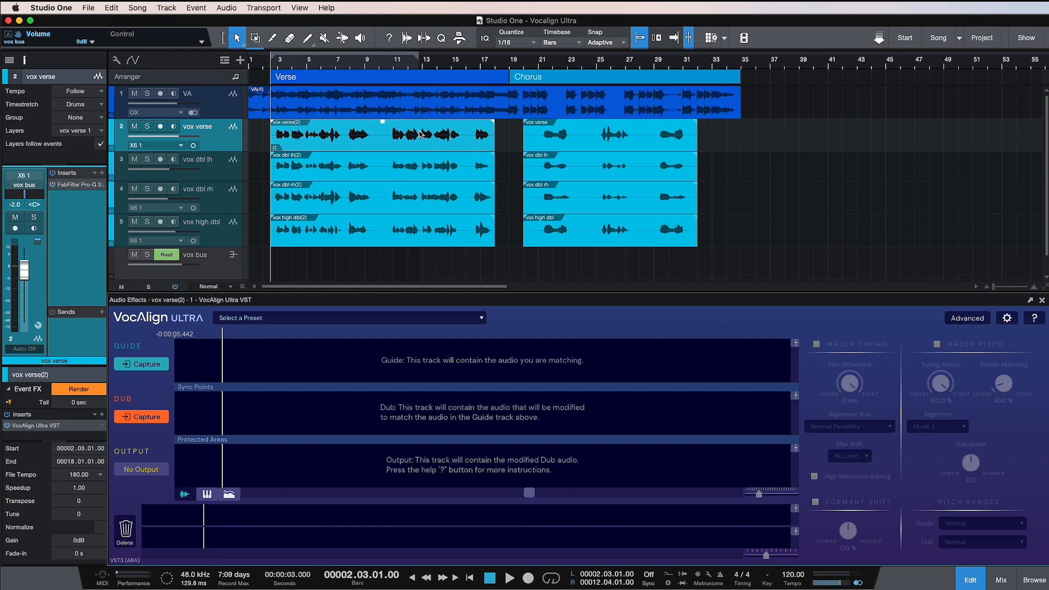
Capture the verse events of vox dbl lh, vox dbl rh and vox high dbl as VocAlign dubs of the vox verse guide
double_click(386, 171)
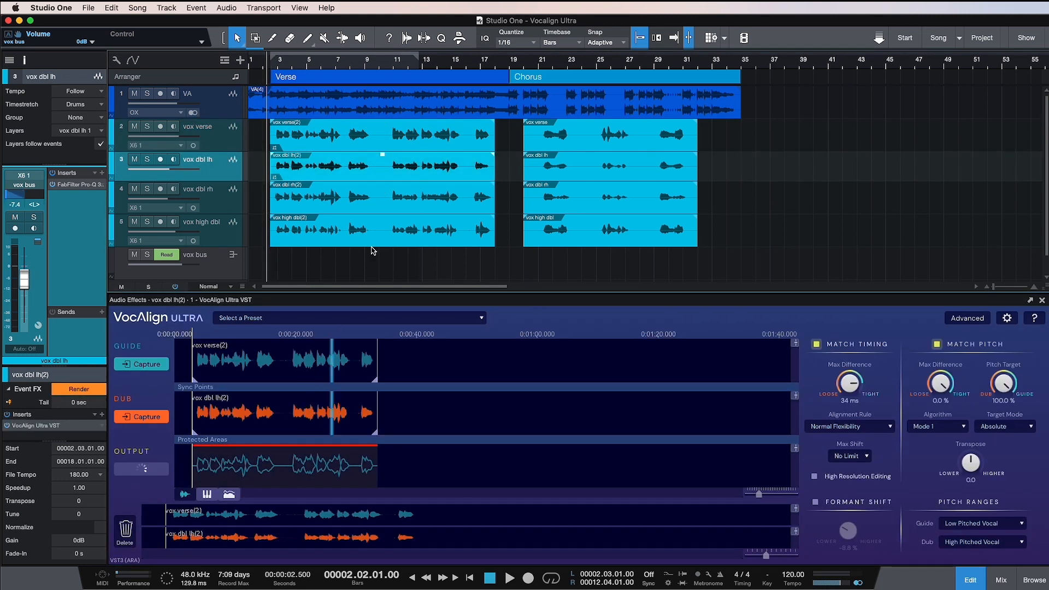
double_click(375, 203)
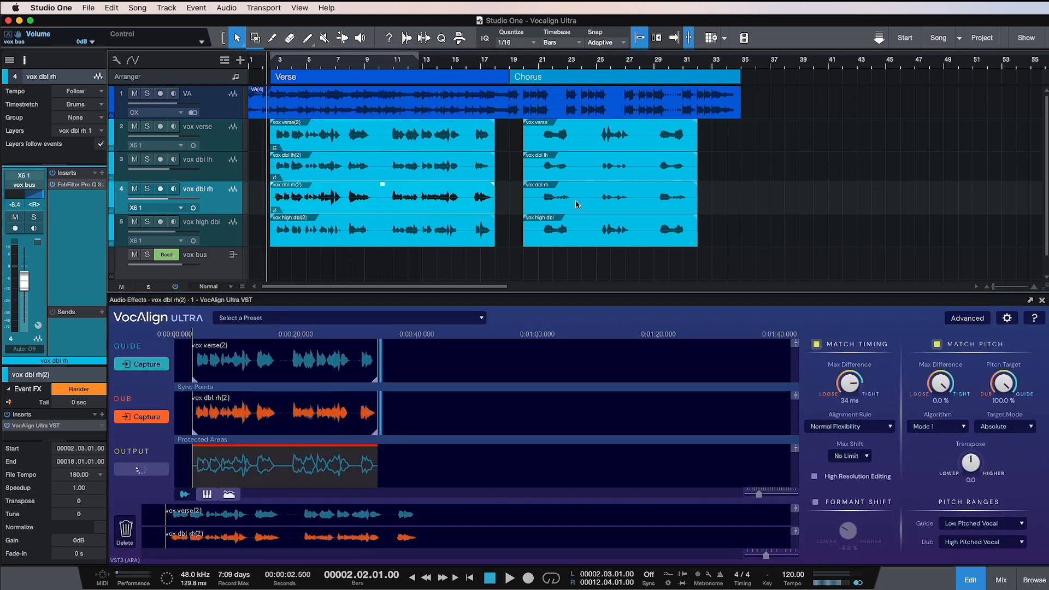
double_click(418, 244)
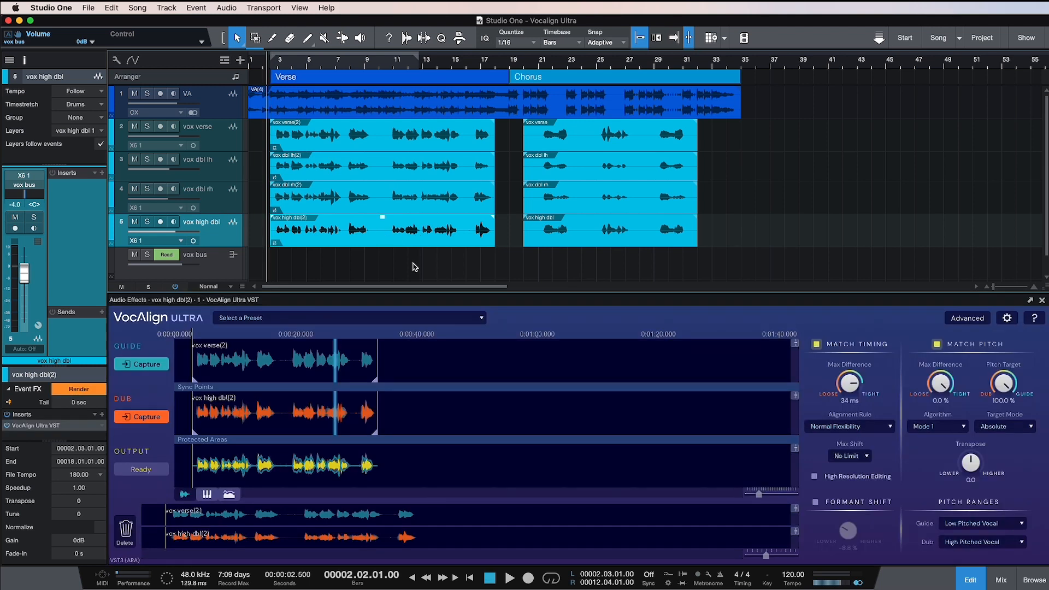
Audition the aligned verse vocals and stop playback
key("space")
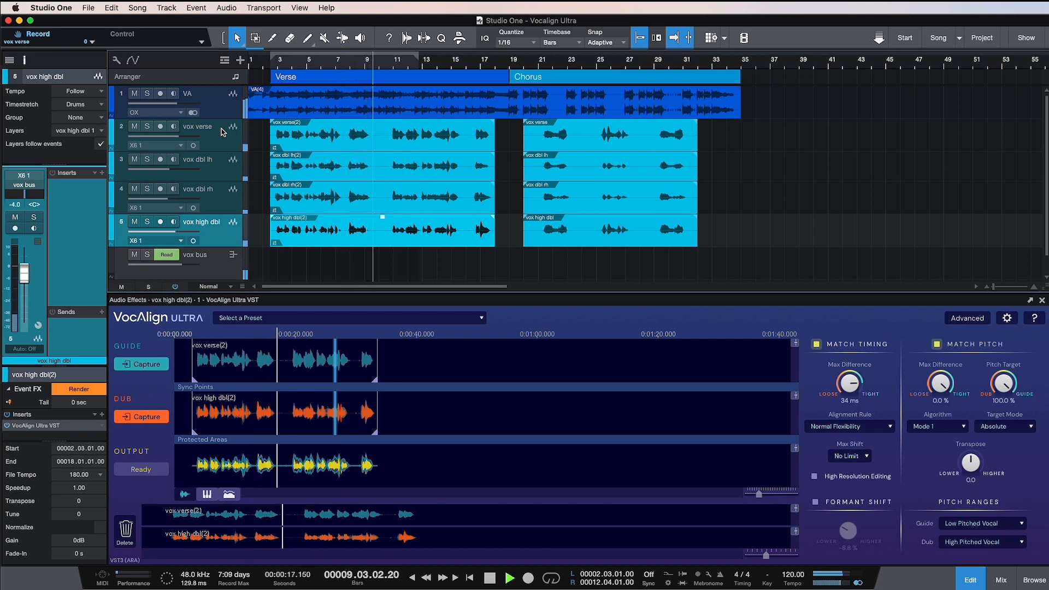
key("space")
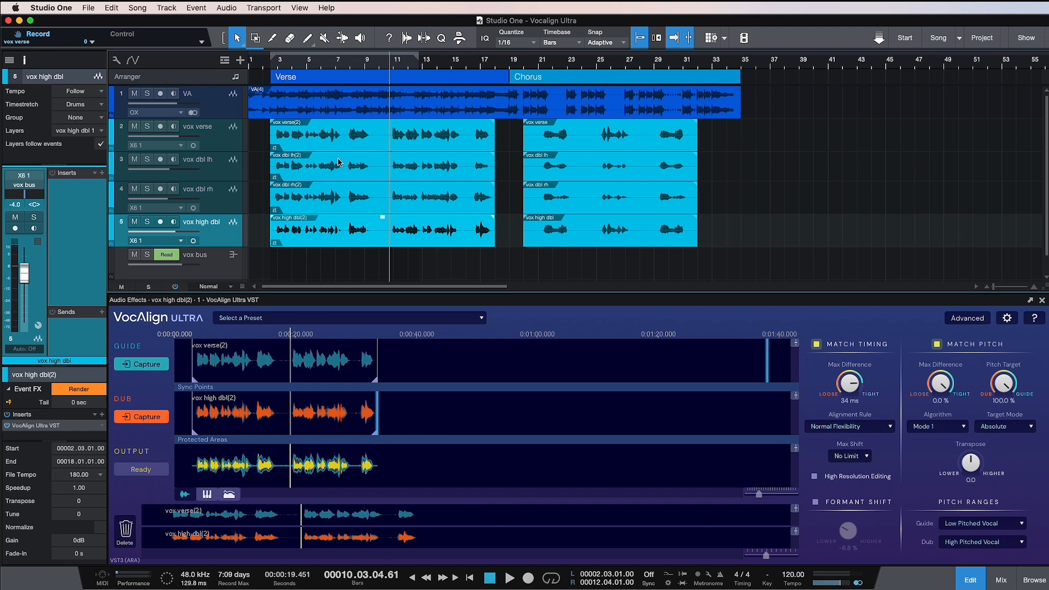
Loosen the Match Timing Max Difference for the verse vox high dbl dub to 86 ms and 53 ms, auditioning both settings
left_click(338, 137)
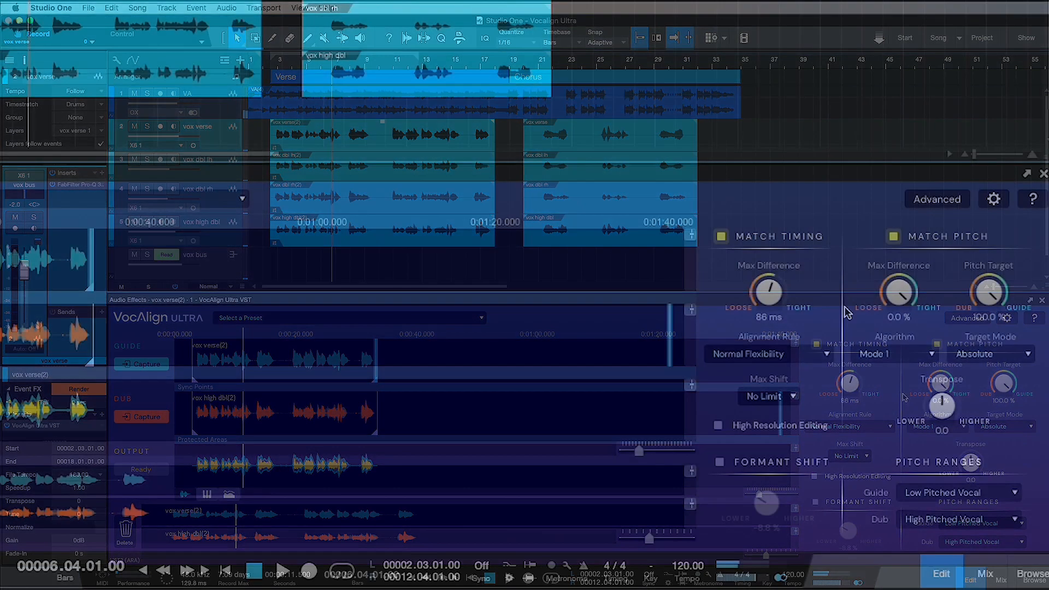
left_click_drag(782, 285, 781, 296)
key("space")
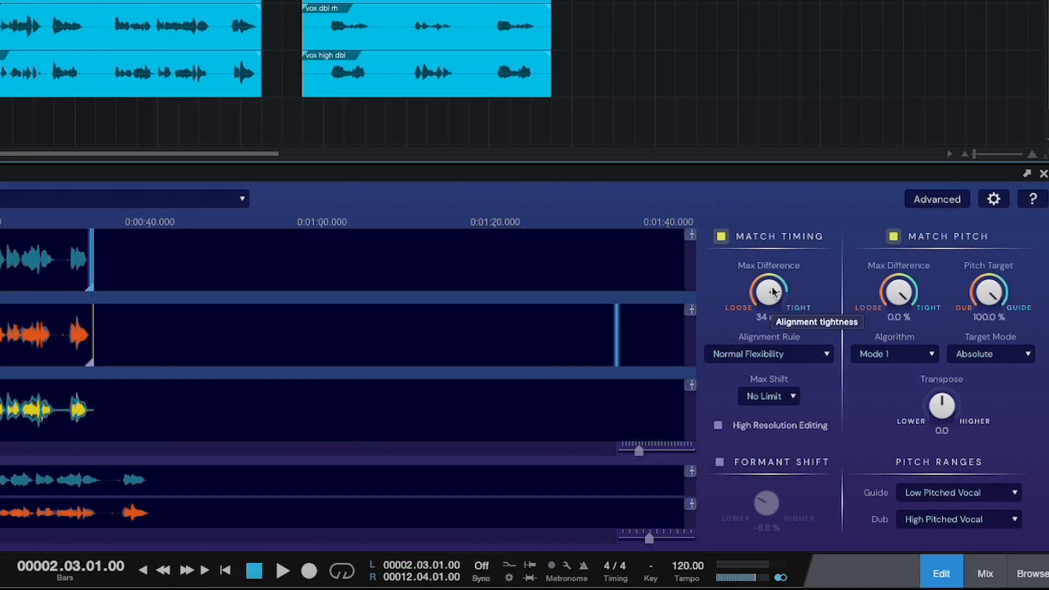
left_click_drag(772, 291, 771, 295)
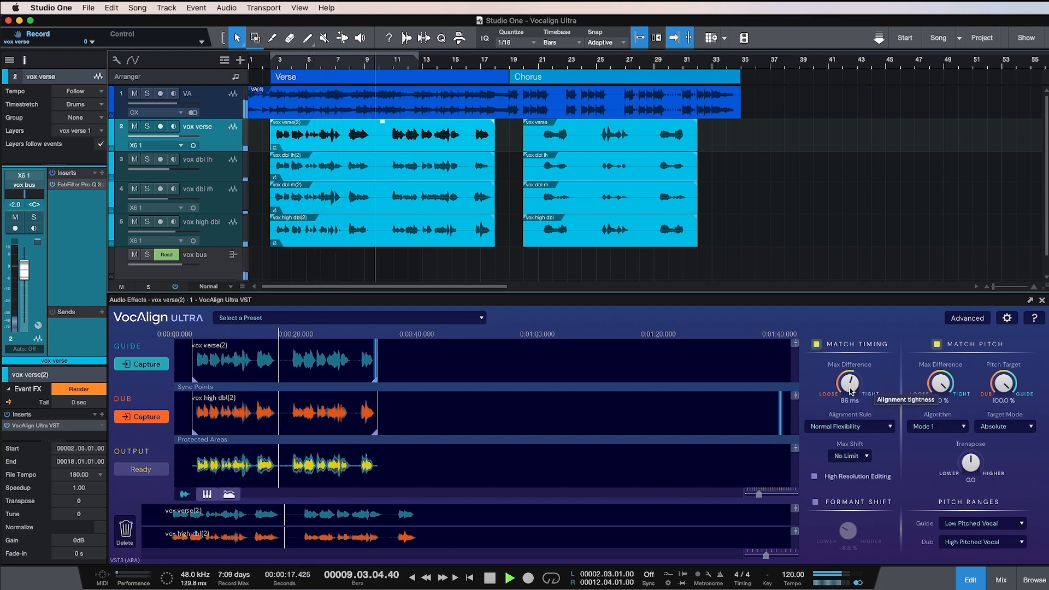
key("space")
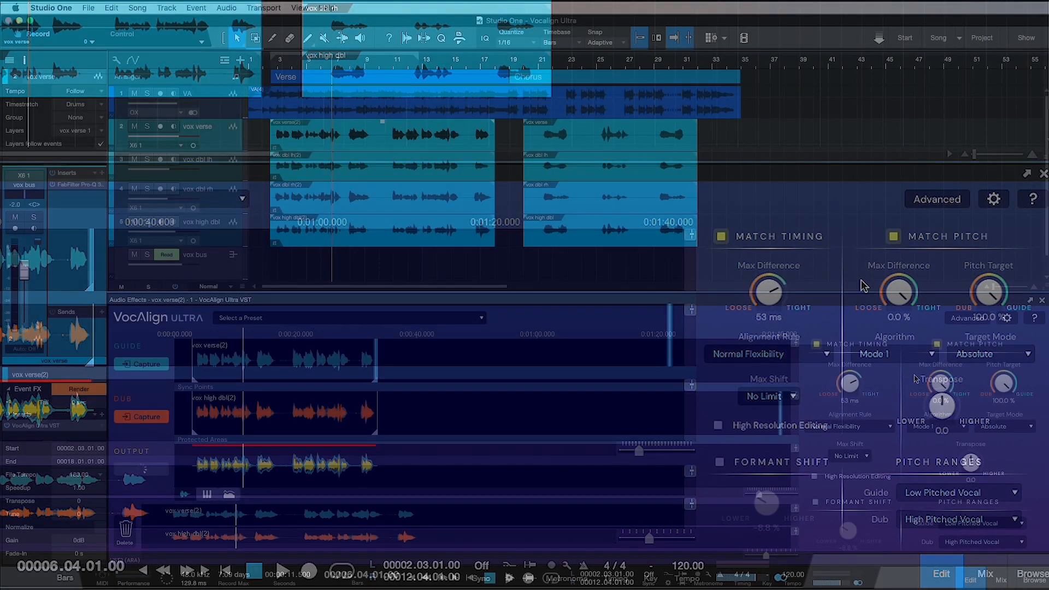
key("space")
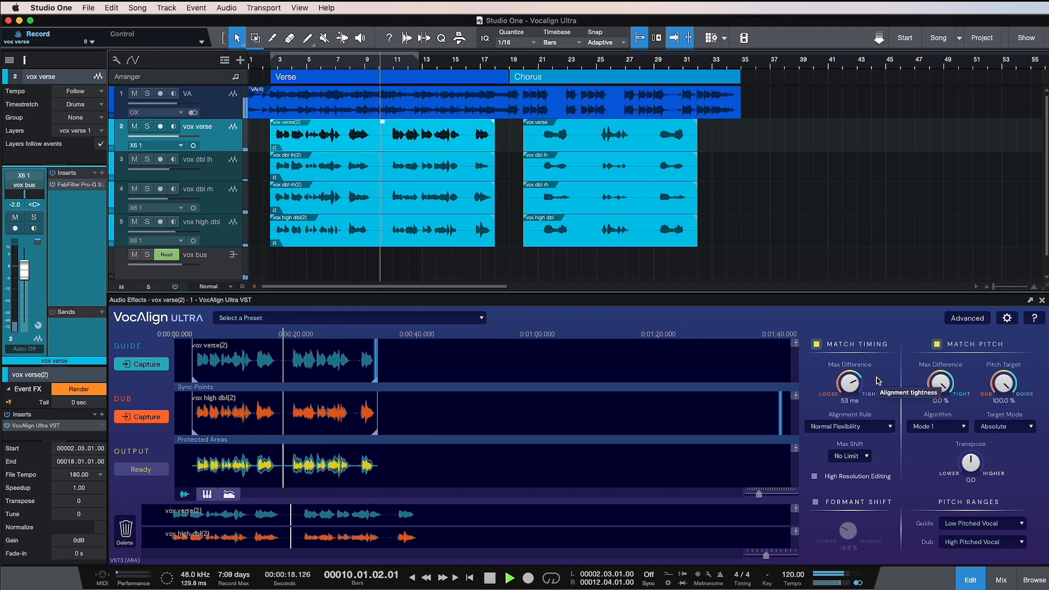
key("space")
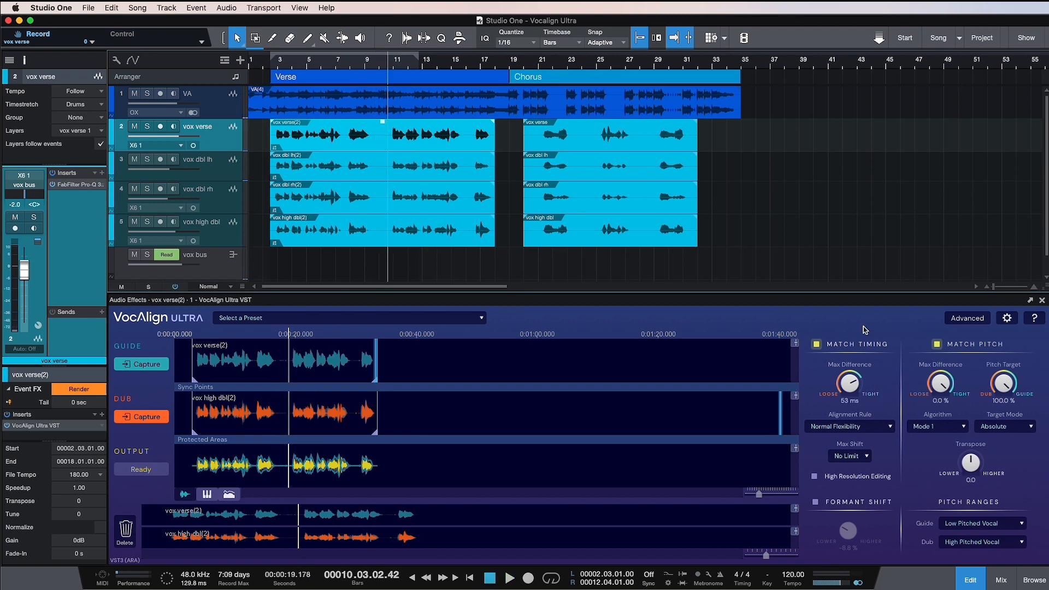
Apply VocAlign to the chorus event on the vox verse track and capture it as the guide
left_click(661, 147)
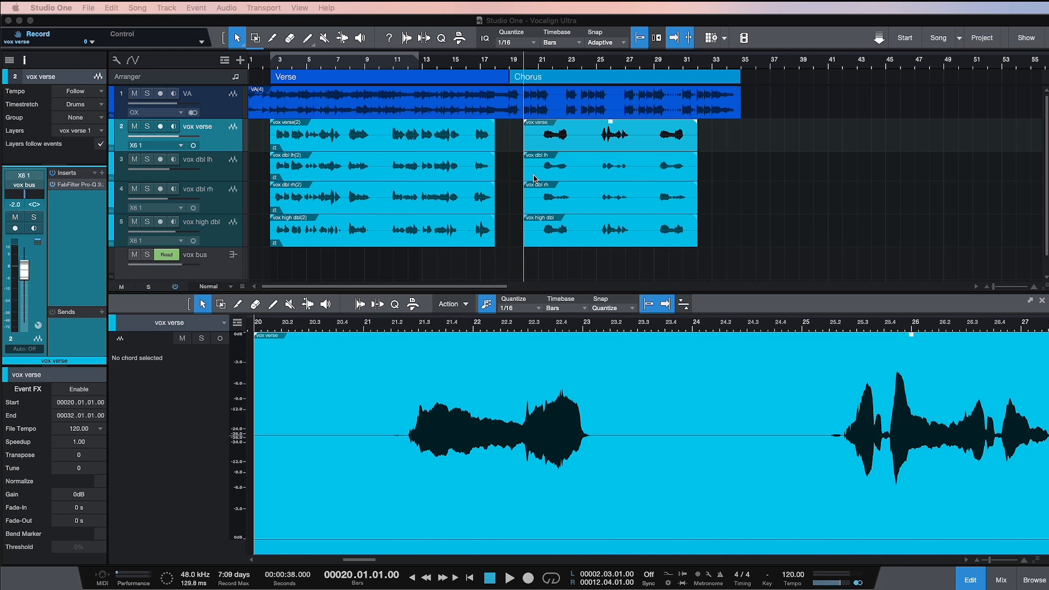
left_click(570, 144)
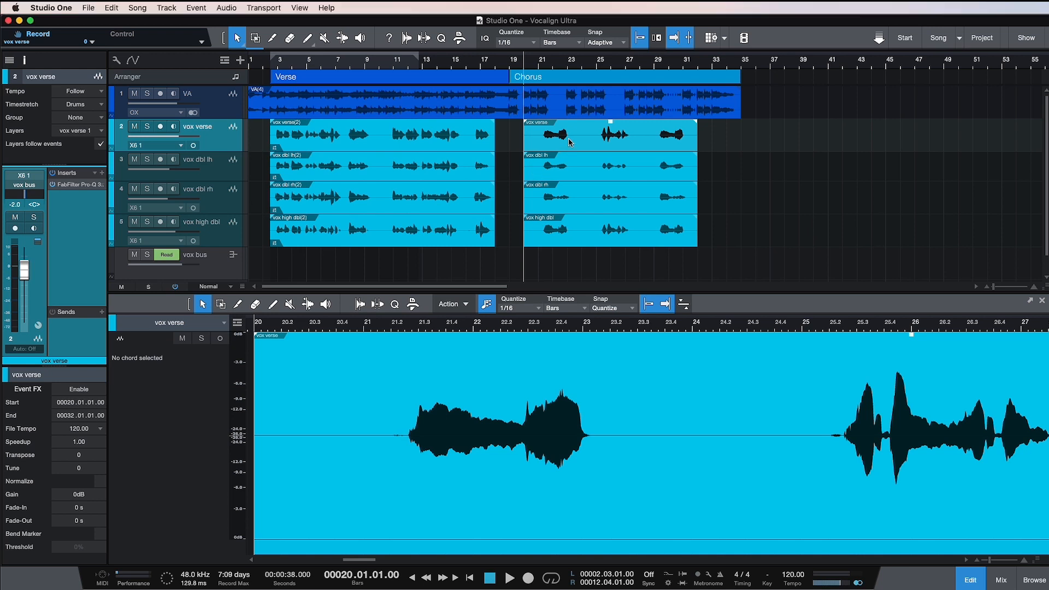
key("super+m")
left_click_drag(568, 140, 516, 377)
Apply VocAlign to the chorus vox dbl lh event and capture it as a dub of the guide
left_click(597, 167)
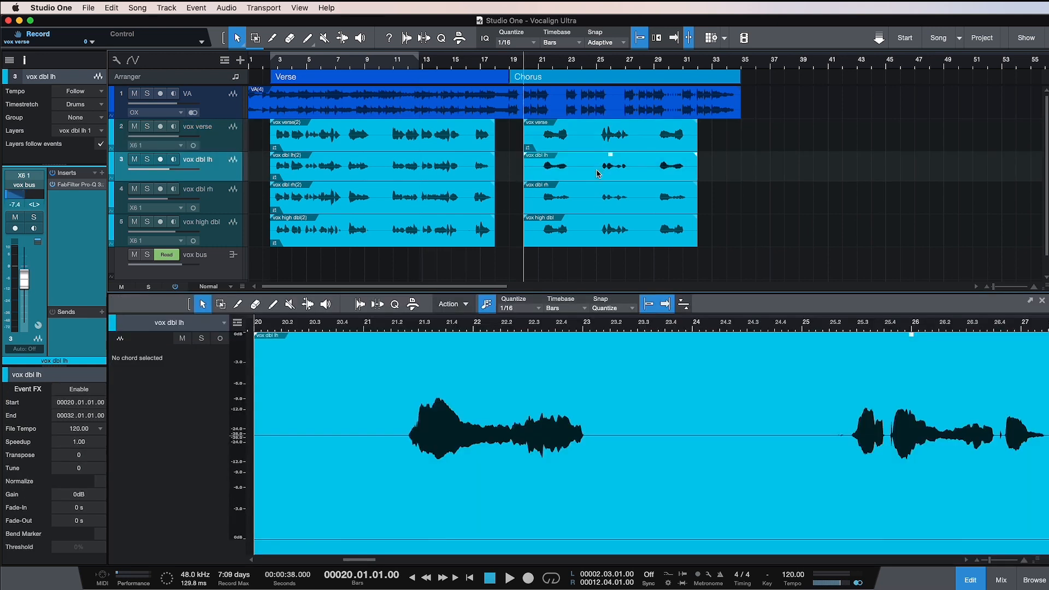
key("super+m")
left_click_drag(595, 169, 510, 413)
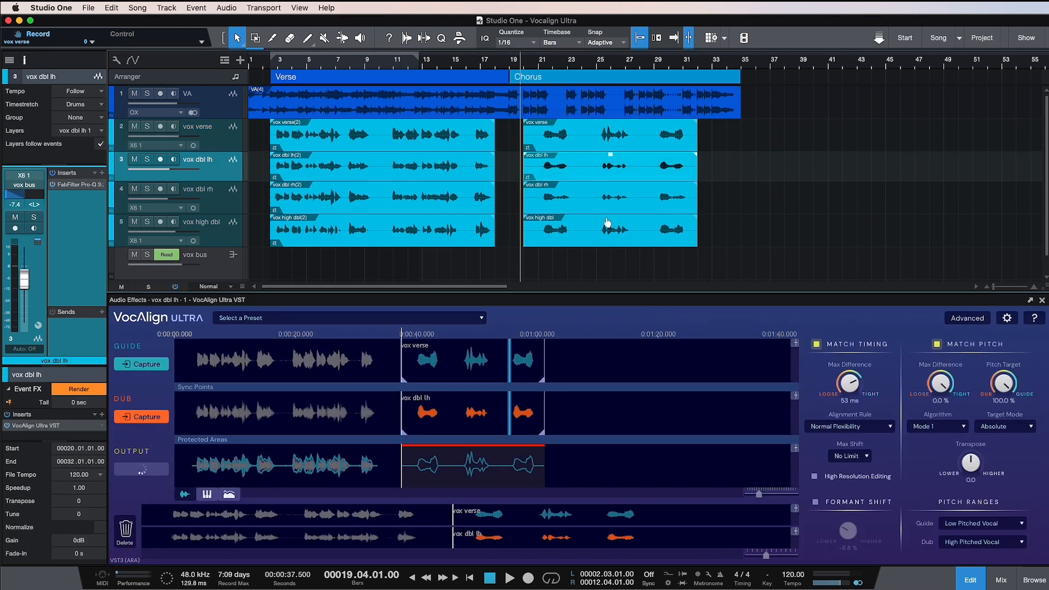
Apply VocAlign to the chorus vox dbl rh event and capture it as a dub
left_click(607, 198)
key("super+m")
left_click_drag(606, 197, 495, 406)
Capture the chorus vox high dbl event as a VocAlign dub and tighten the Match Timing Max Difference to 0 ms
left_click(595, 239)
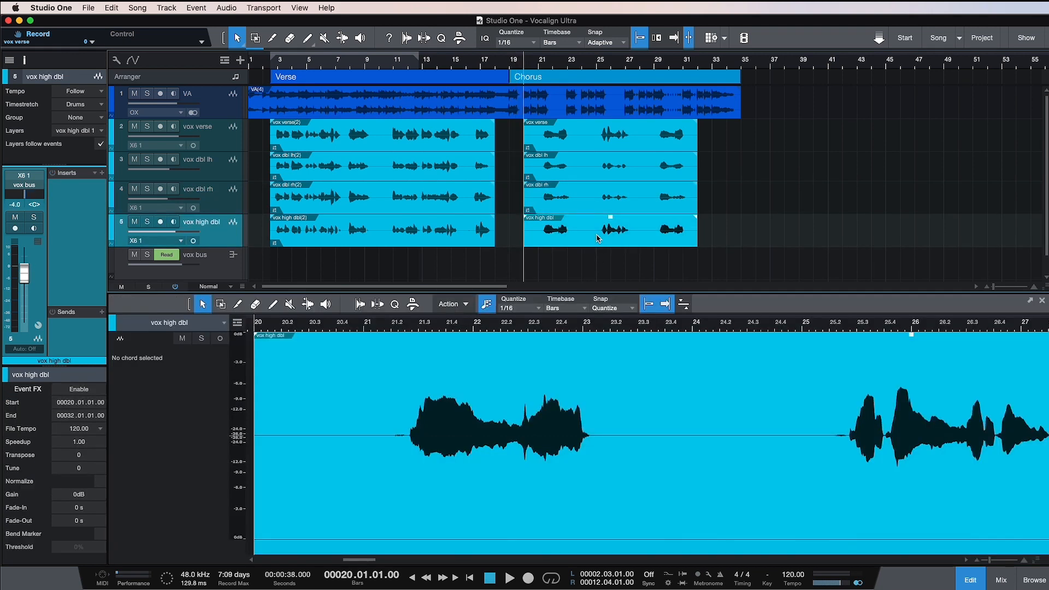
key("super+m")
left_click_drag(596, 239, 496, 420)
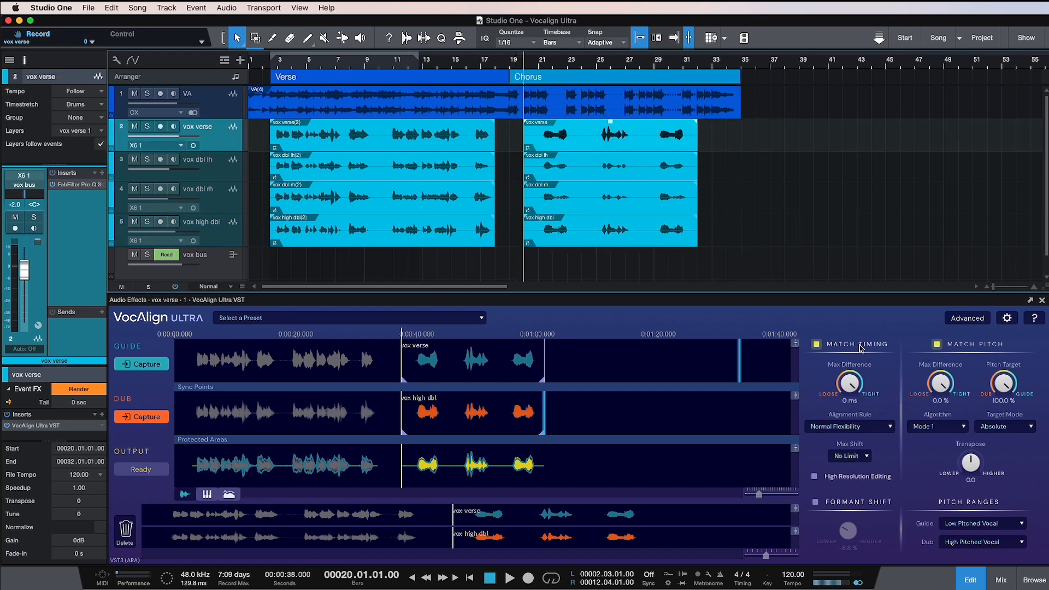
Audition the aligned chorus vocals and stop playback
key("space")
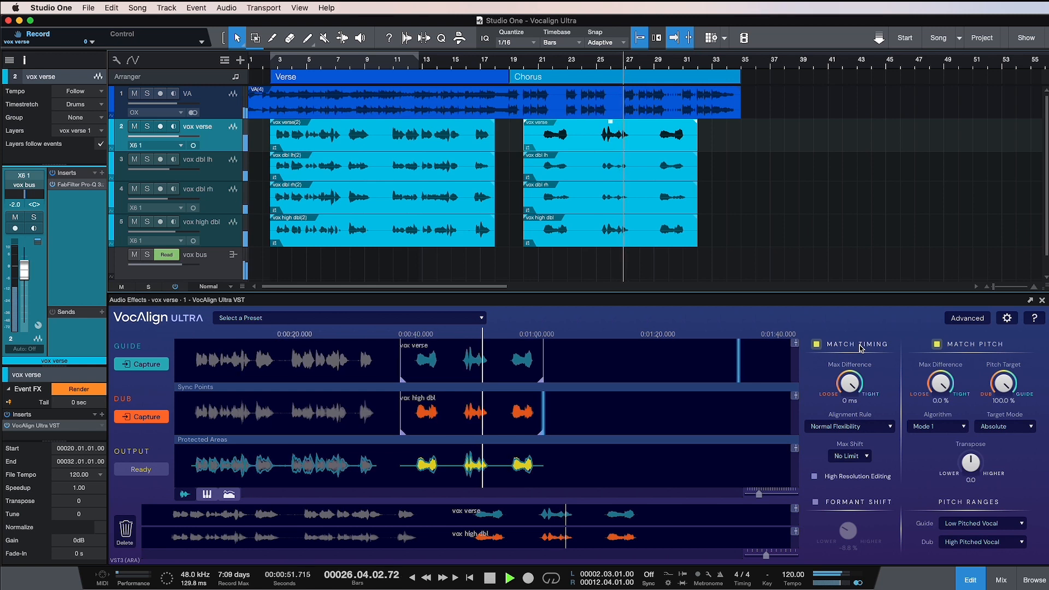
key("space")
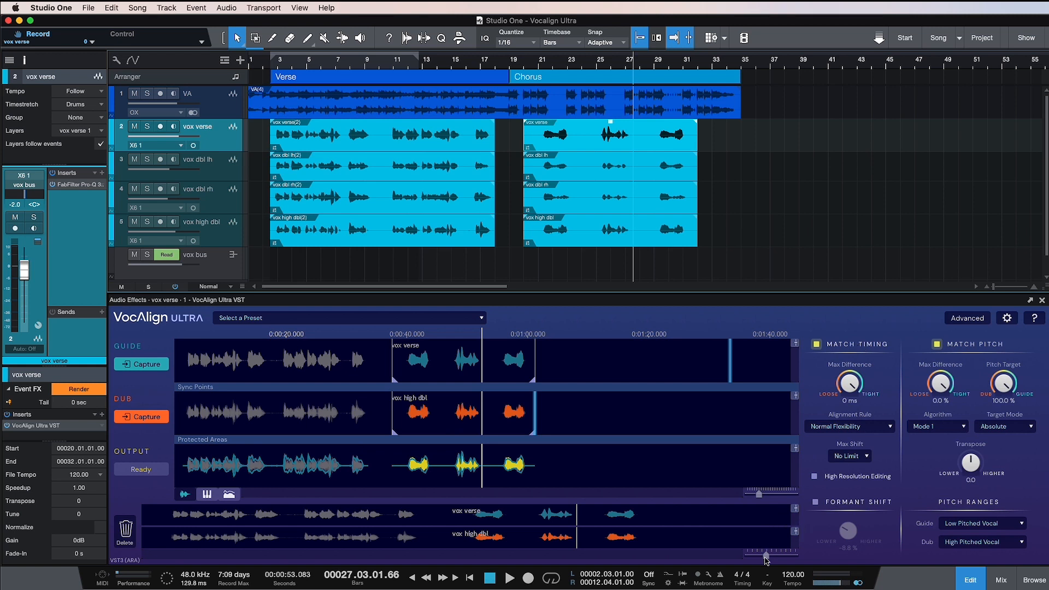
Compare the Match Timing settings of the verse and chorus sections for the vox dbl lh dub in VocAlign
left_click_drag(766, 556, 762, 557)
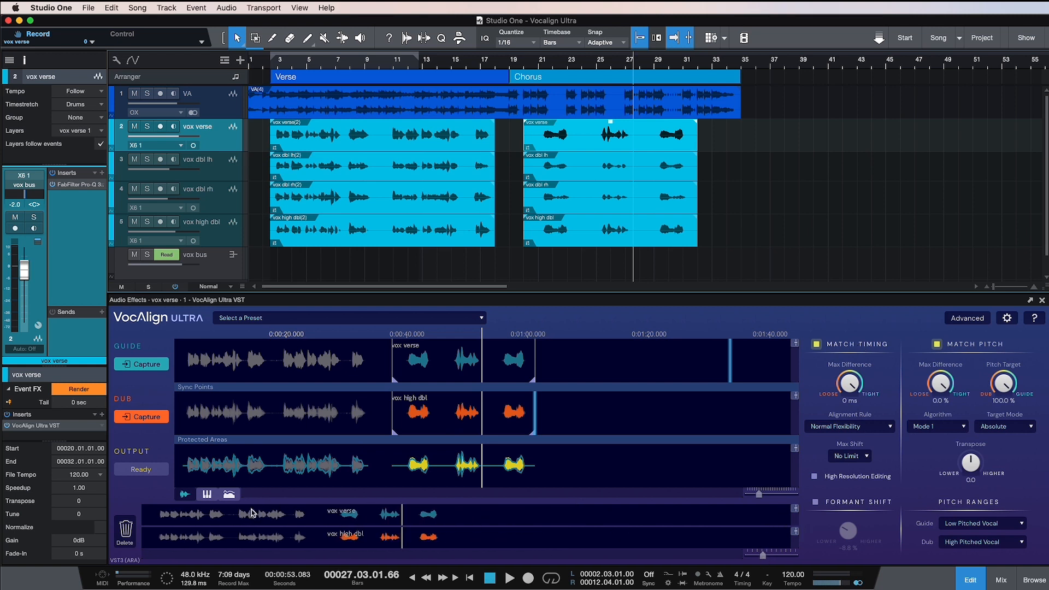
left_click(256, 518)
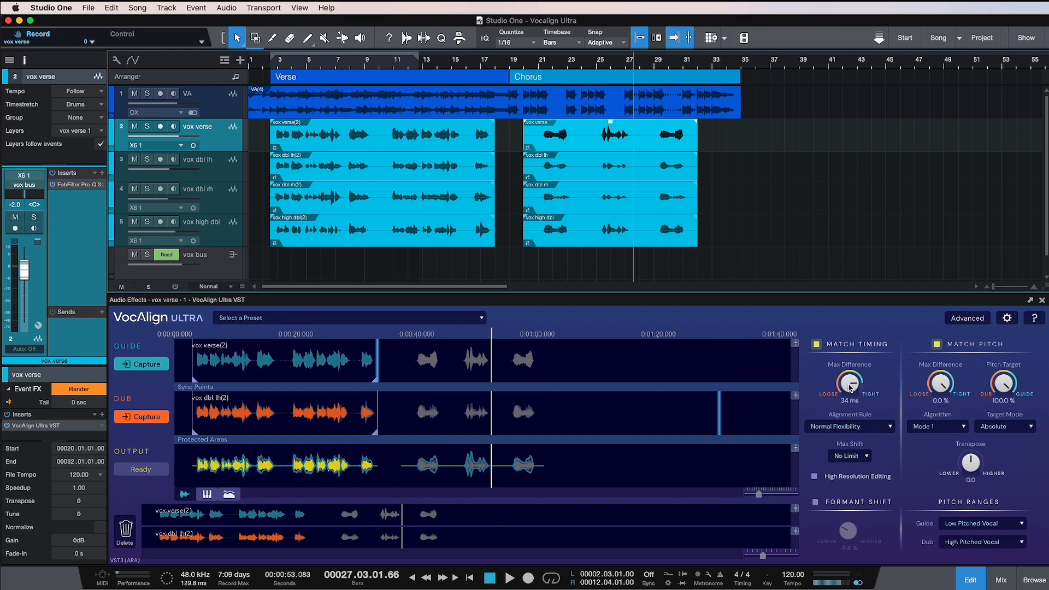
left_click(438, 365)
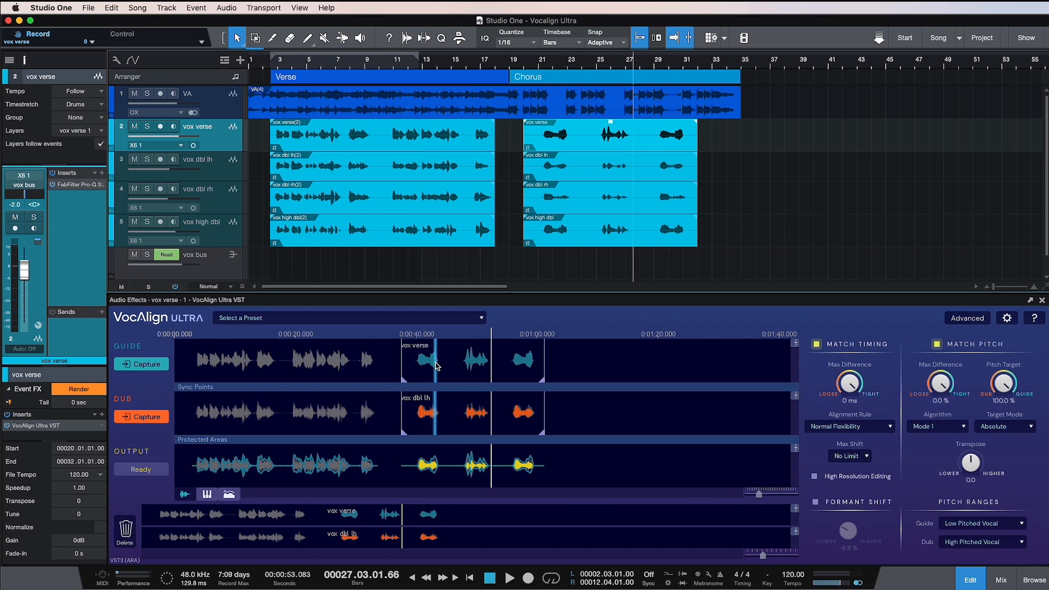
left_click(370, 362)
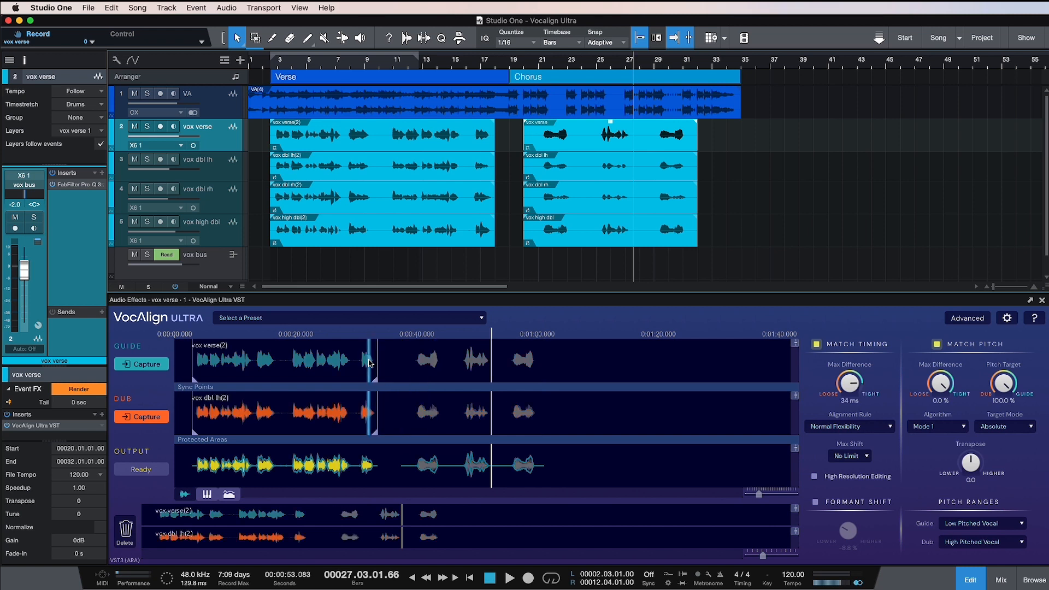
left_click(437, 365)
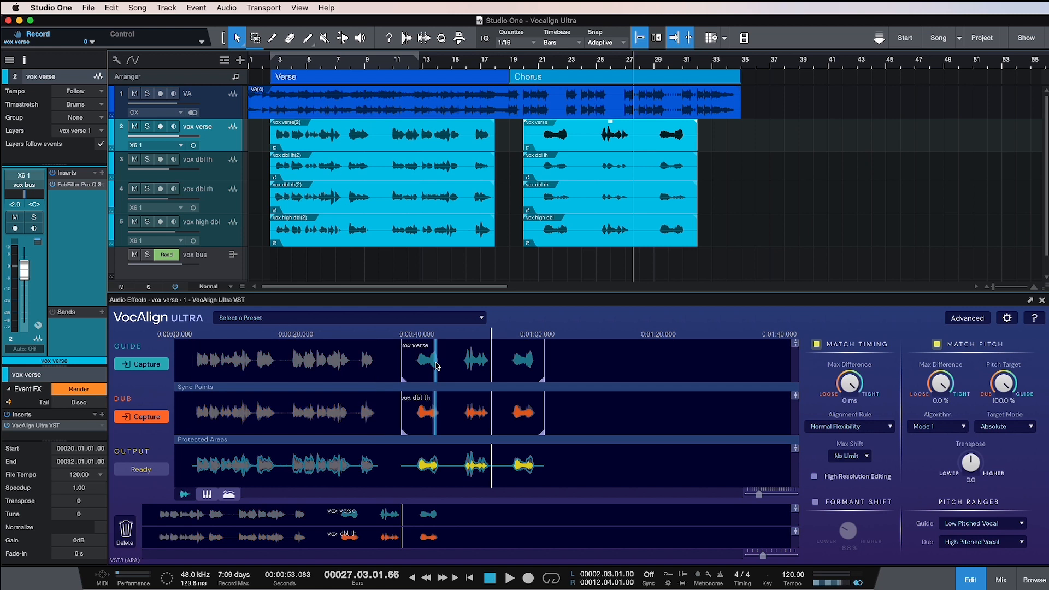